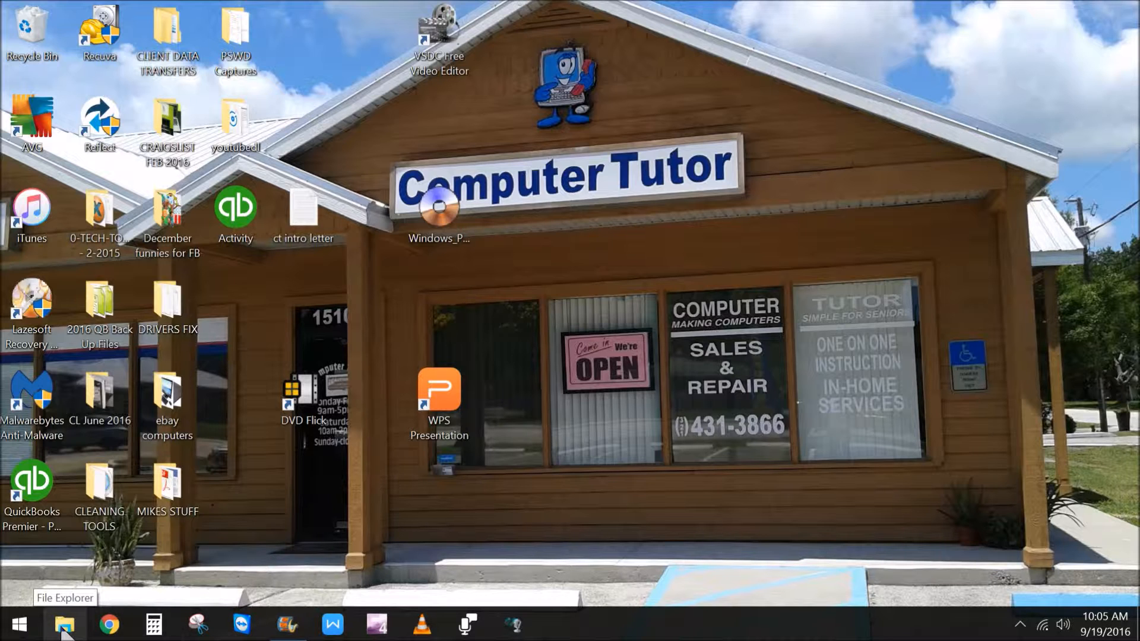
Open two separate File Explorer windows showing This PC
{"action": "left_click", "coordinate": [62, 630]}
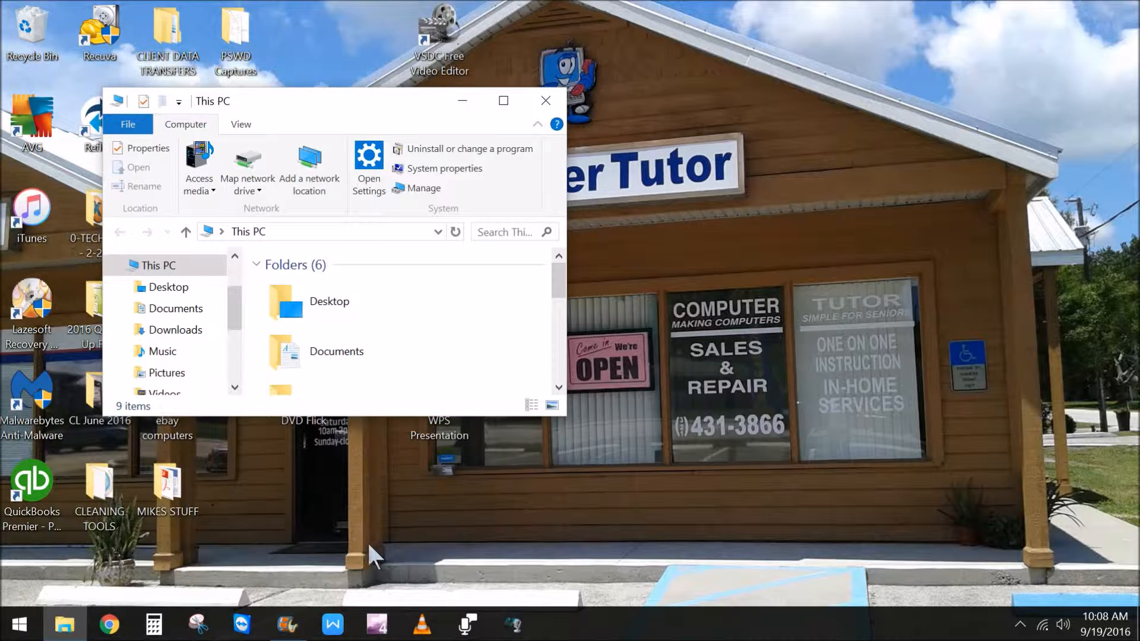
{"action": "mouse_move", "coordinate": [66, 630]}
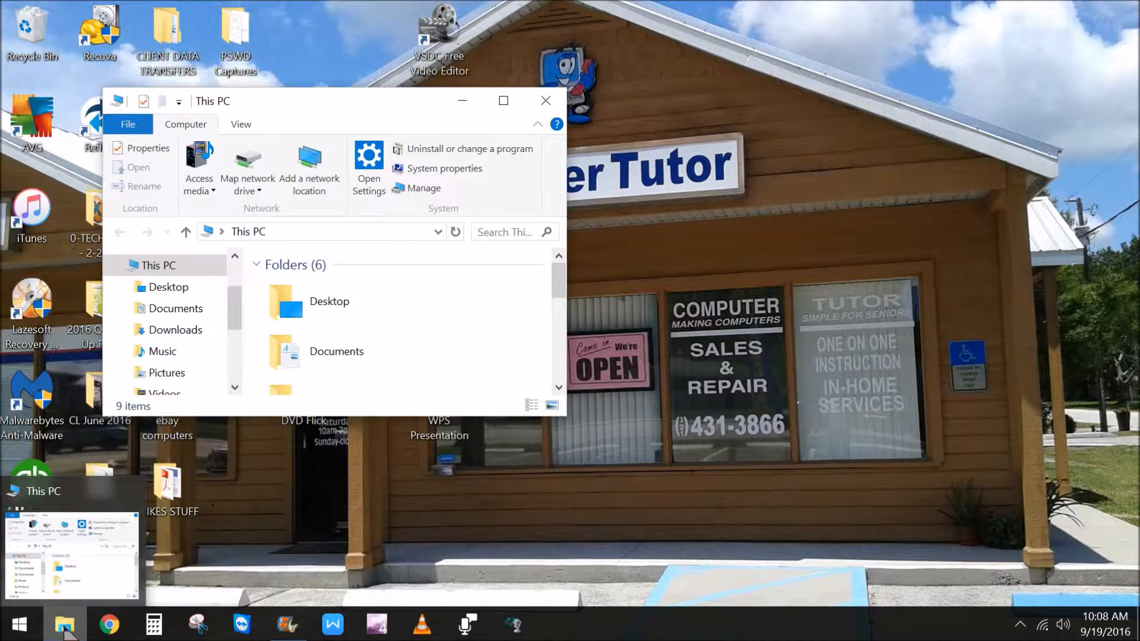
{"action": "right_click", "coordinate": [66, 631]}
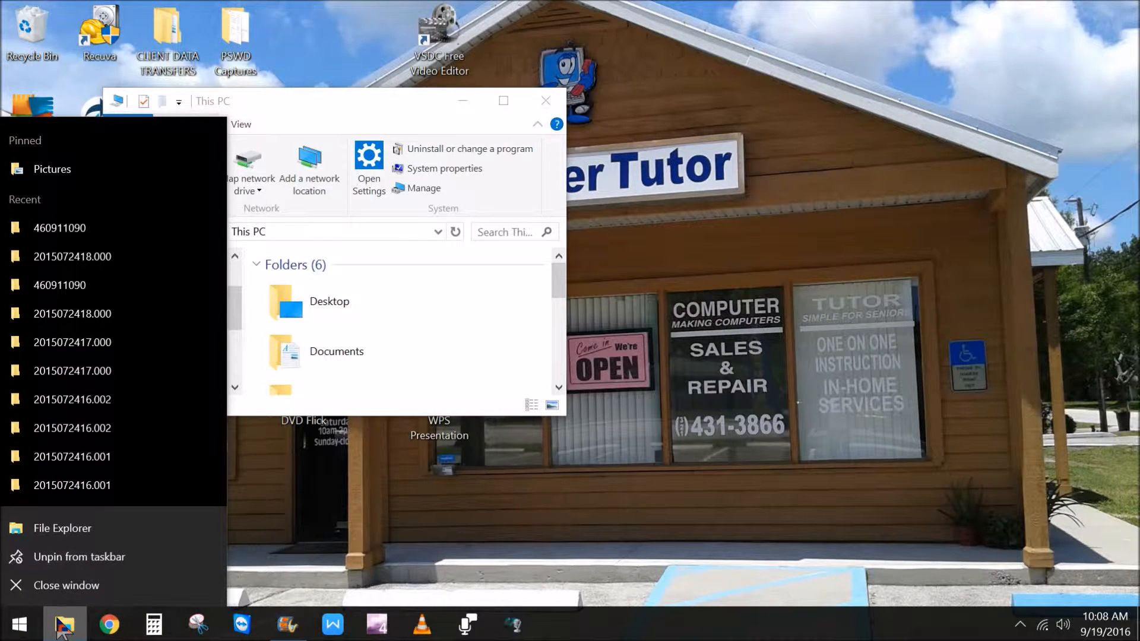
{"action": "left_click", "coordinate": [47, 527]}
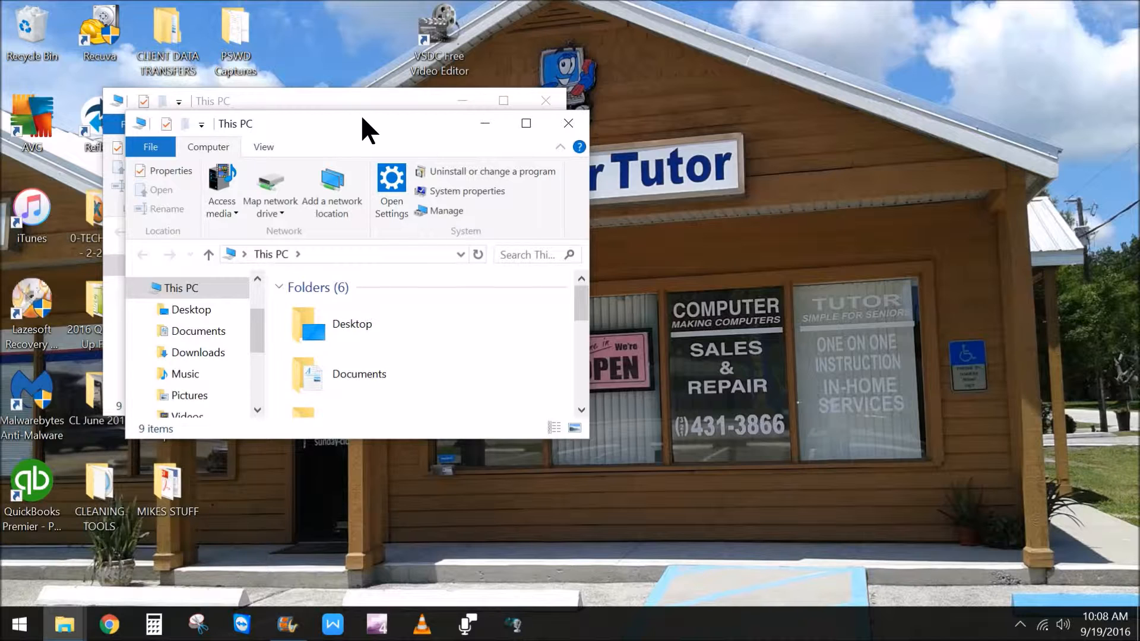
Snap one This PC window into the upper-right quarter of the desktop and the other into the upper-left quarter
{"action": "left_click_drag", "start_coordinate": [362, 117], "coordinate": [418, 103]}
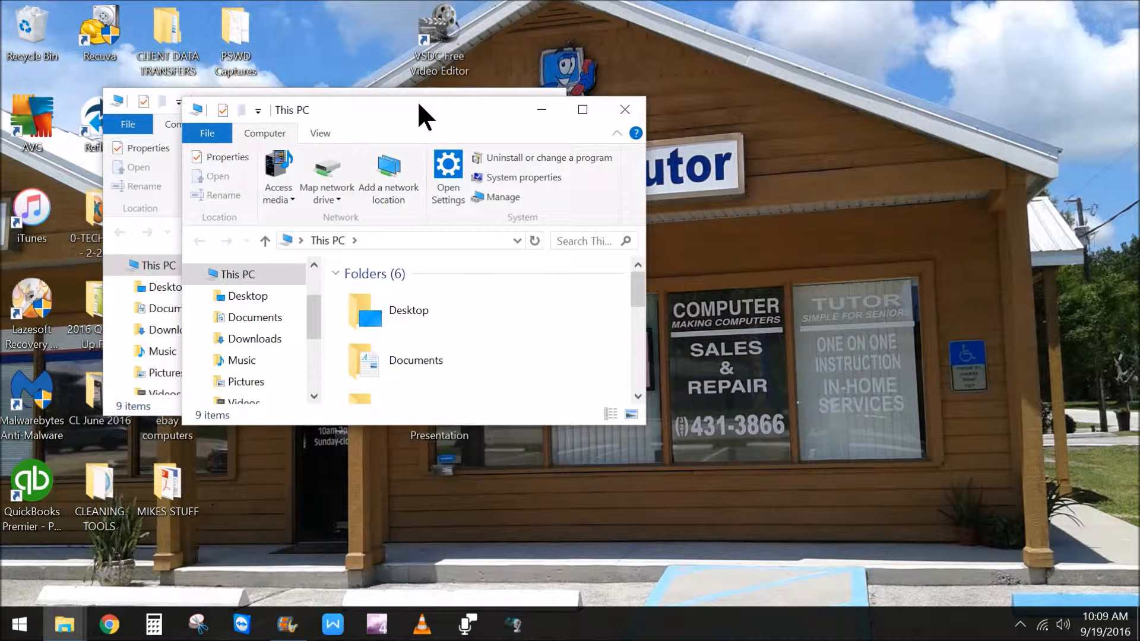
{"action": "left_click_drag", "start_coordinate": [418, 104], "coordinate": [1139, 0]}
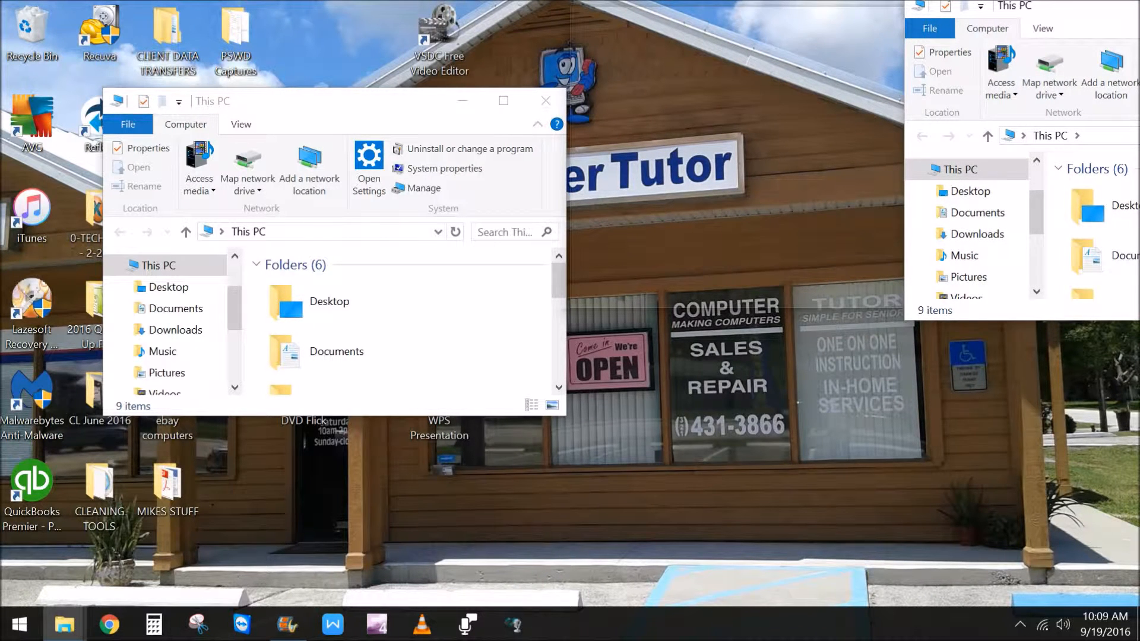
{"action": "left_click_drag", "start_coordinate": [1138, 0], "coordinate": [1135, 3]}
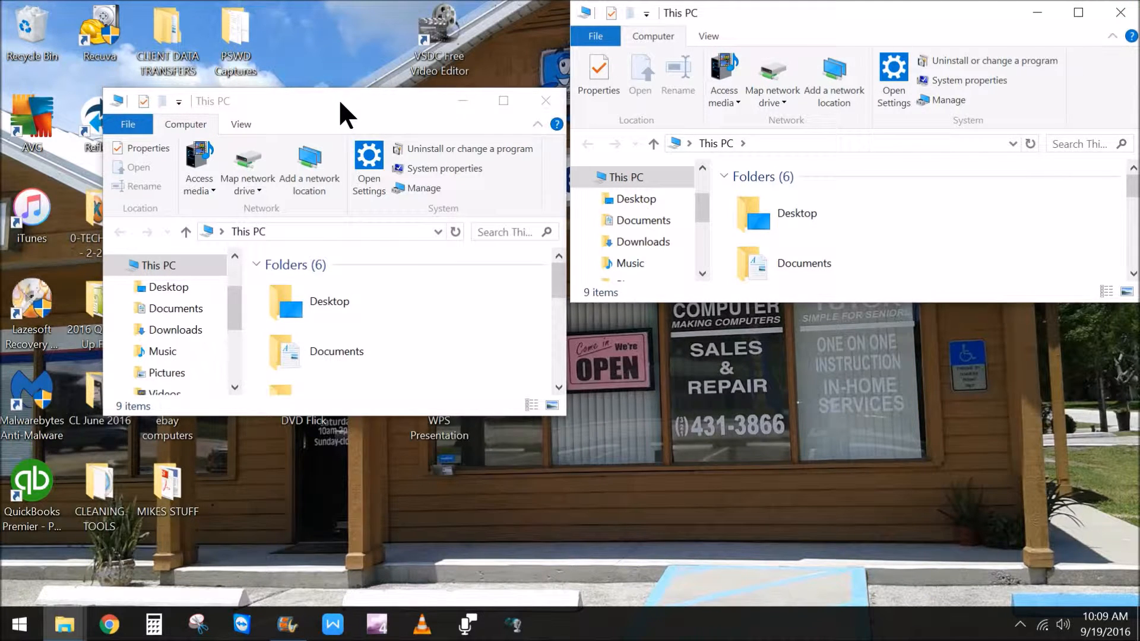
{"action": "left_click_drag", "start_coordinate": [338, 98], "coordinate": [0, 2]}
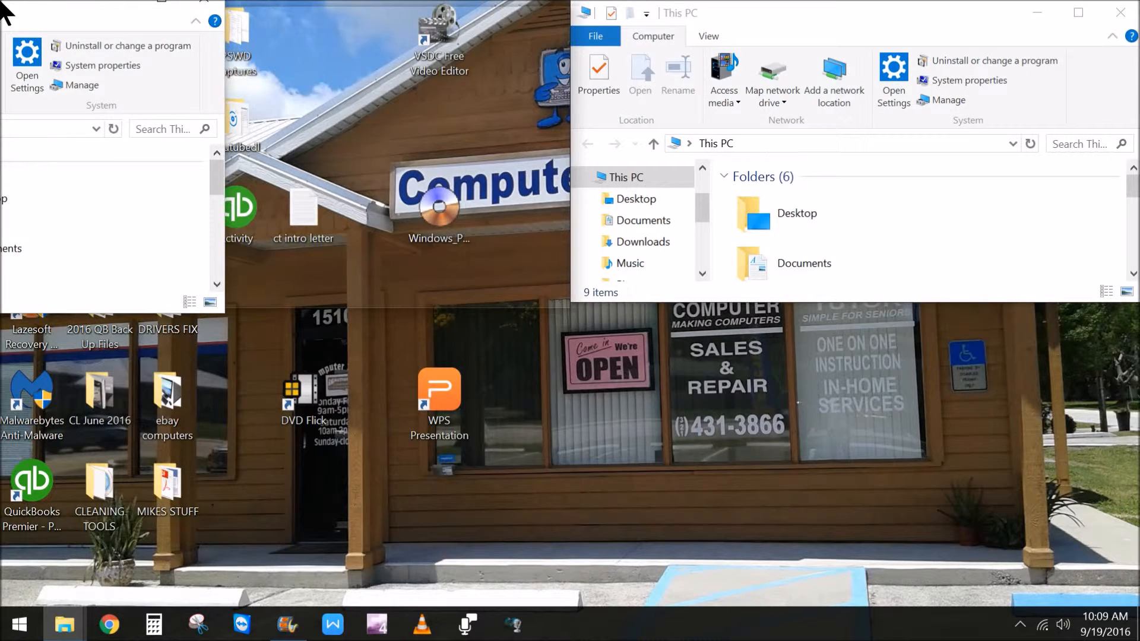
{"action": "left_click_drag", "start_coordinate": [1, 2], "coordinate": [2, 3]}
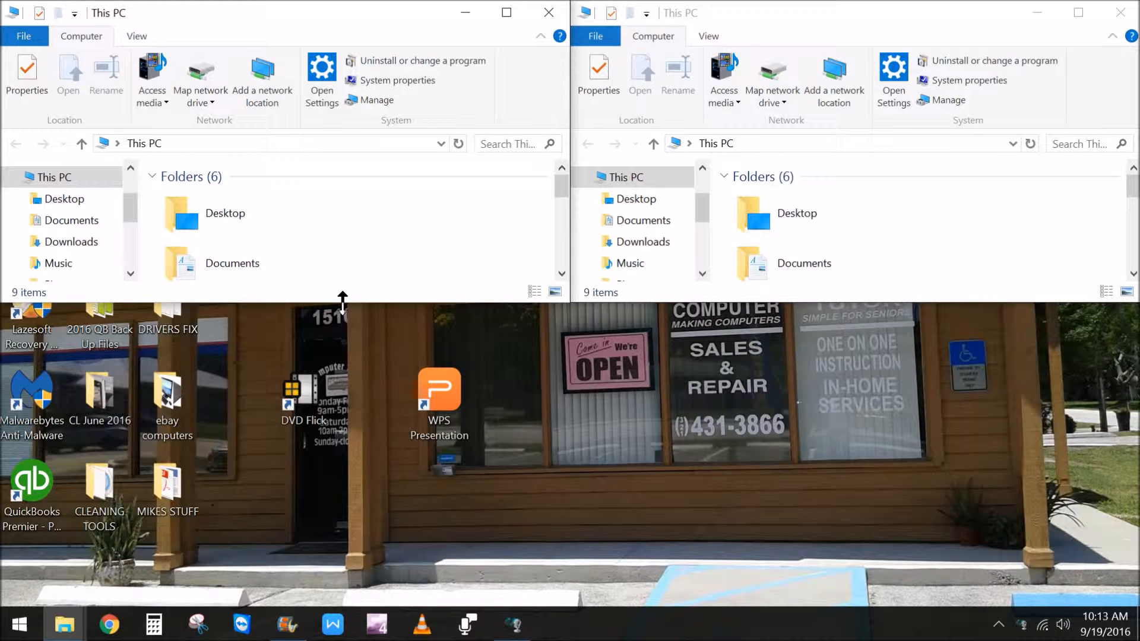
Extend both This PC windows downward to the taskbar so each fills half of the screen
{"action": "left_click_drag", "start_coordinate": [342, 302], "coordinate": [342, 602]}
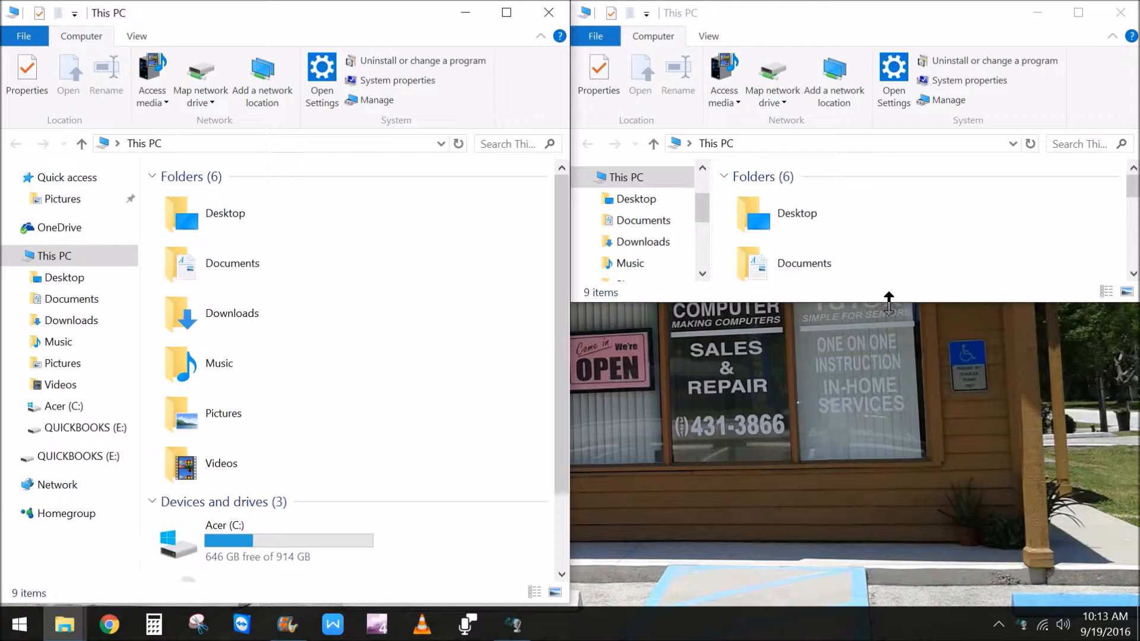
{"action": "left_click", "coordinate": [959, 304]}
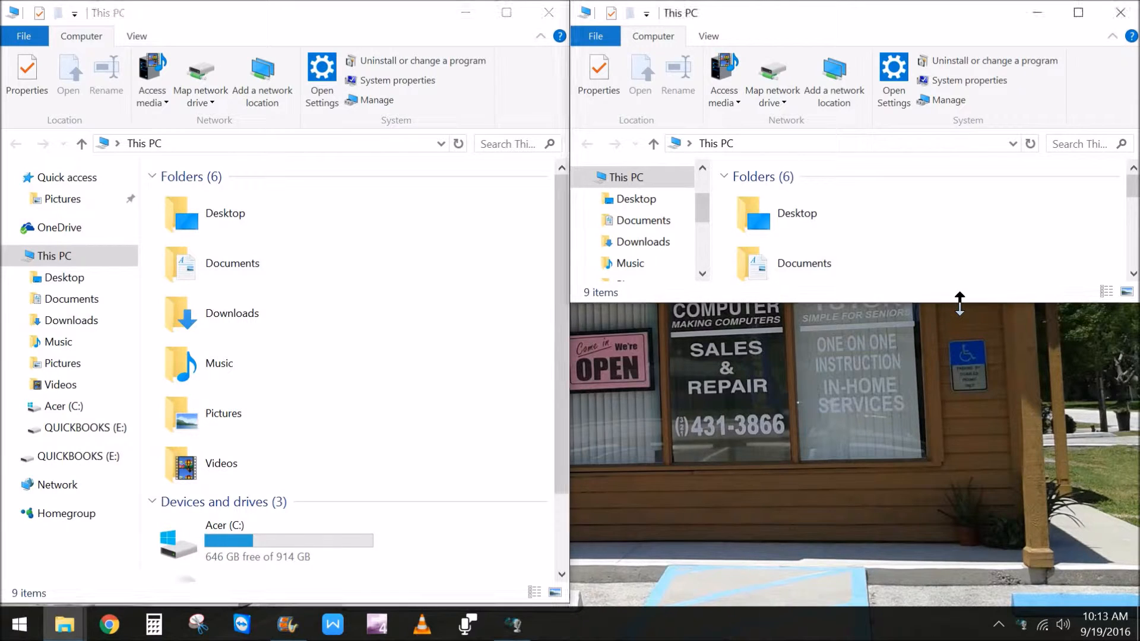
{"action": "left_click_drag", "start_coordinate": [959, 303], "coordinate": [925, 610]}
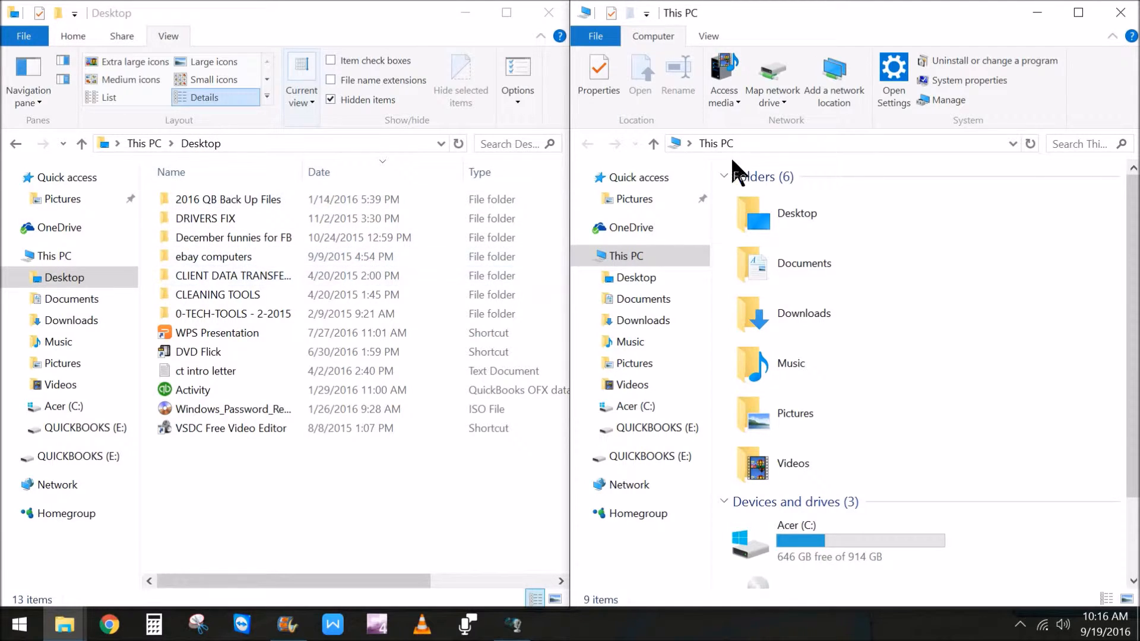
Open the Documents folder in the second window and set the Desktop window's layout to Details
{"action": "left_click", "coordinate": [766, 266]}
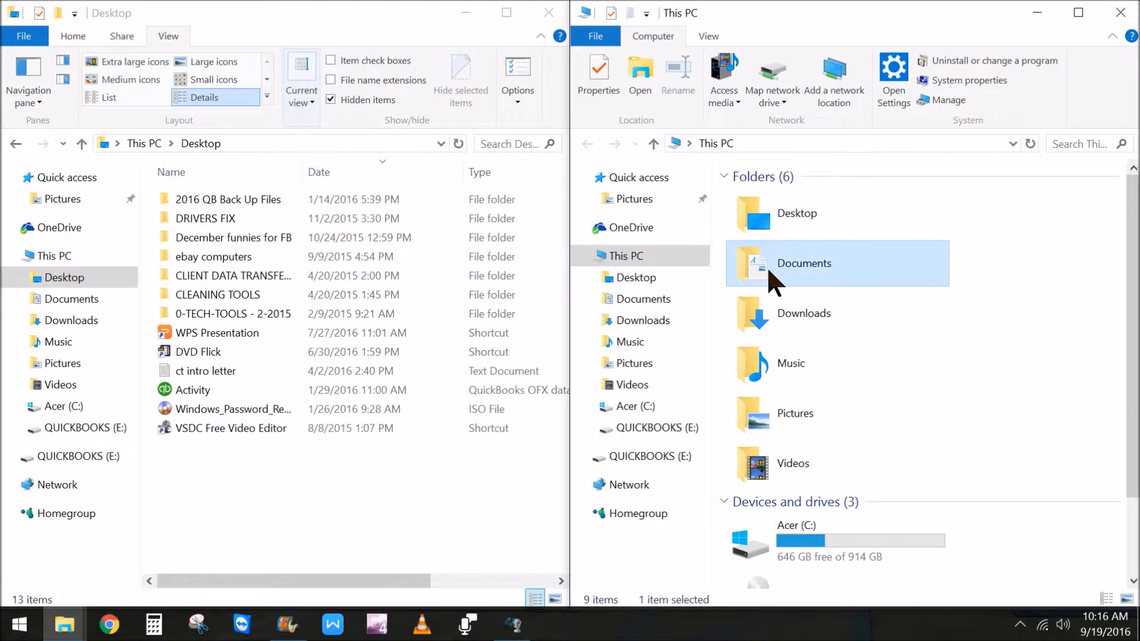
{"action": "double_click", "coordinate": [764, 264]}
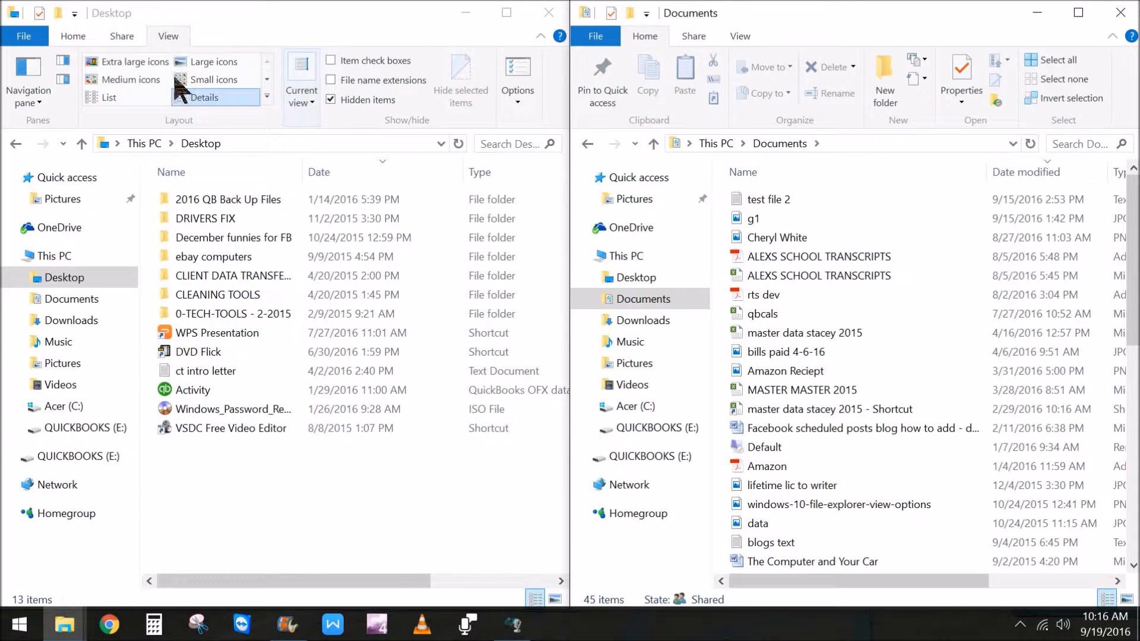
{"action": "left_click", "coordinate": [190, 99]}
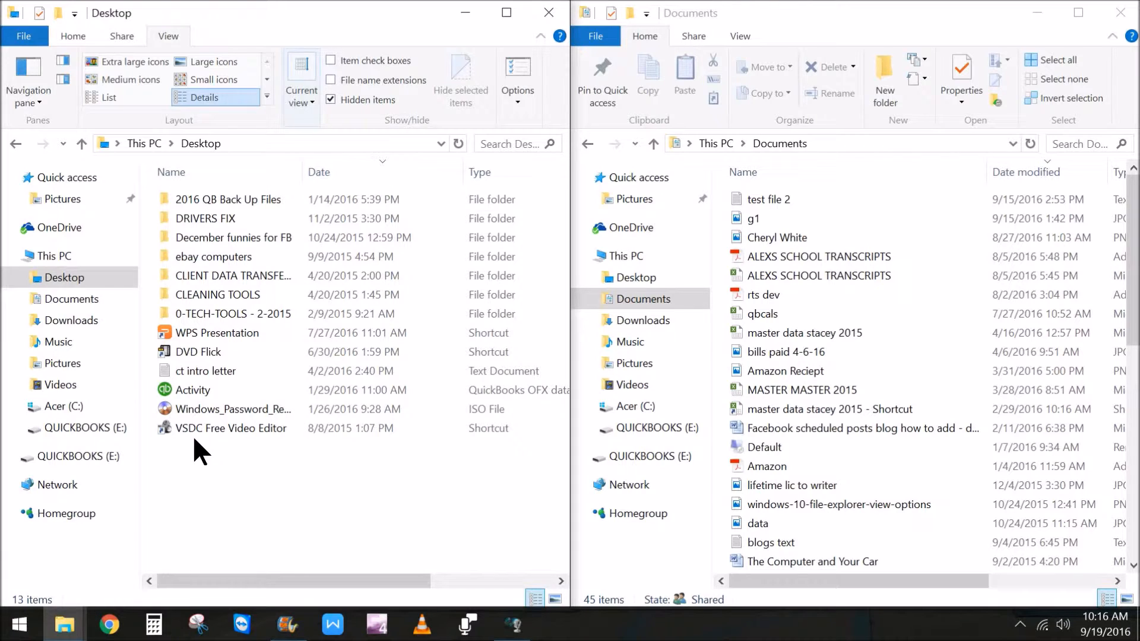
Select the range of Desktop folders from 2016 QB Back Up Files through ebay computers
{"action": "mouse_move", "coordinate": [259, 208]}
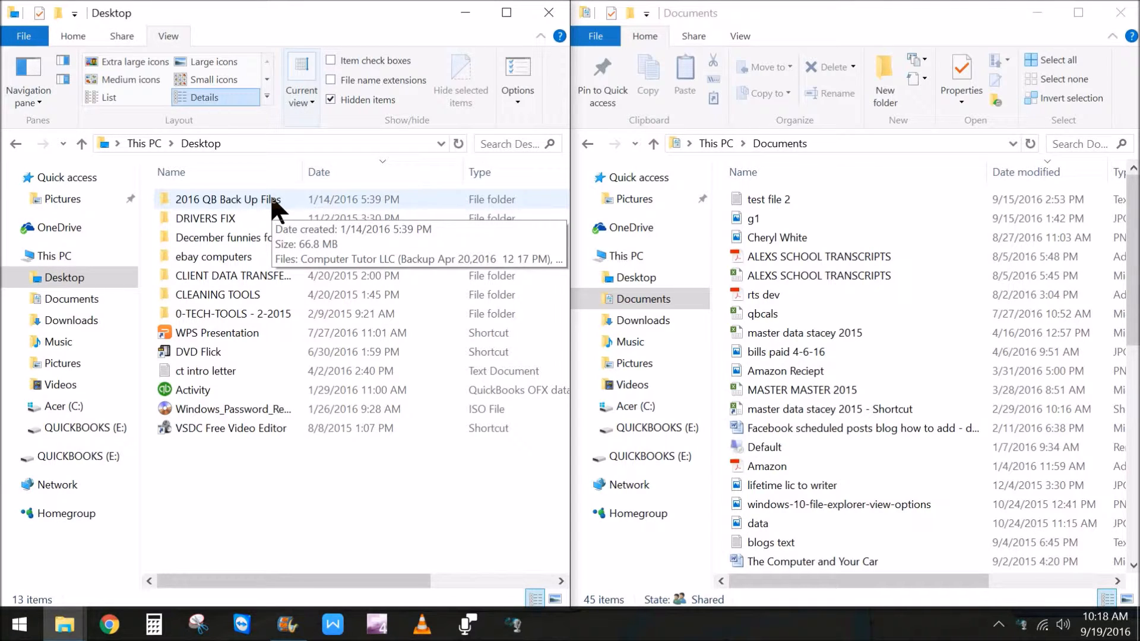
{"action": "left_click", "coordinate": [271, 197]}
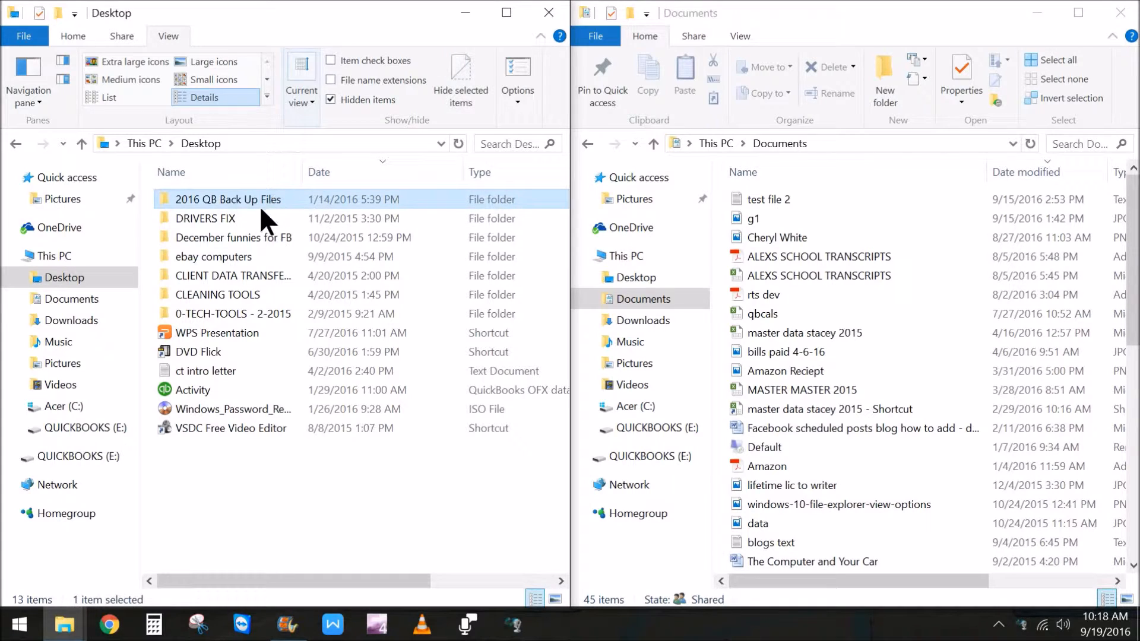
{"action": "left_click", "coordinate": [259, 213], "text": "ctrl"}
{"action": "left_click", "coordinate": [258, 250], "text": "shift"}
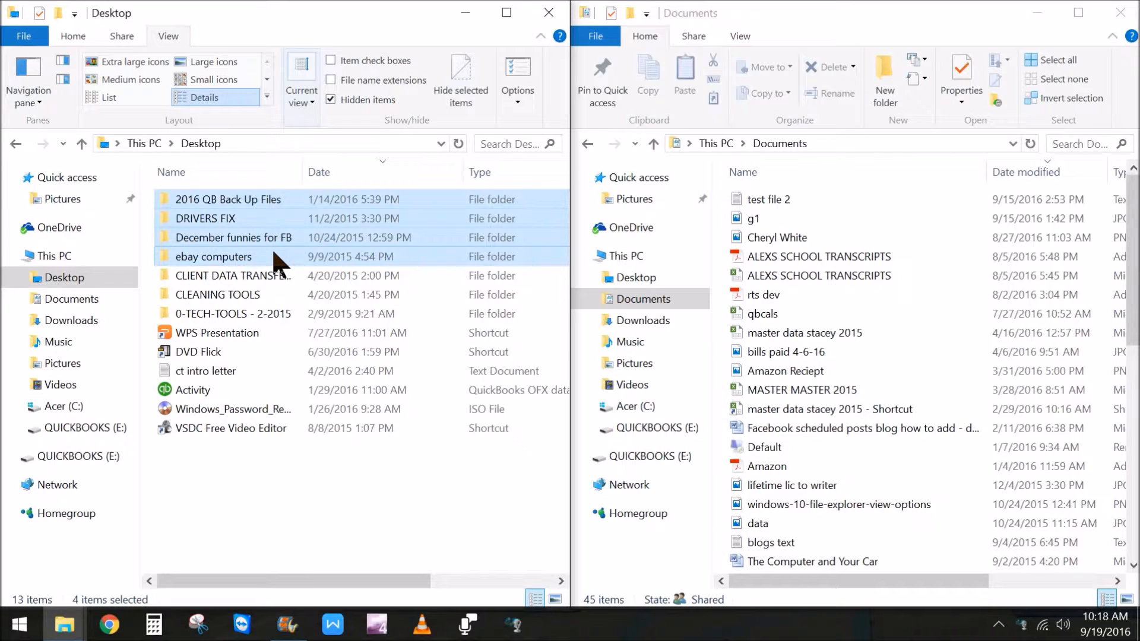
Move the 2016 QB Back Up Files, DRIVERS FIX, December funnies for FB and ebay computers folders together from Desktop to Documents
{"action": "left_click", "coordinate": [266, 199]}
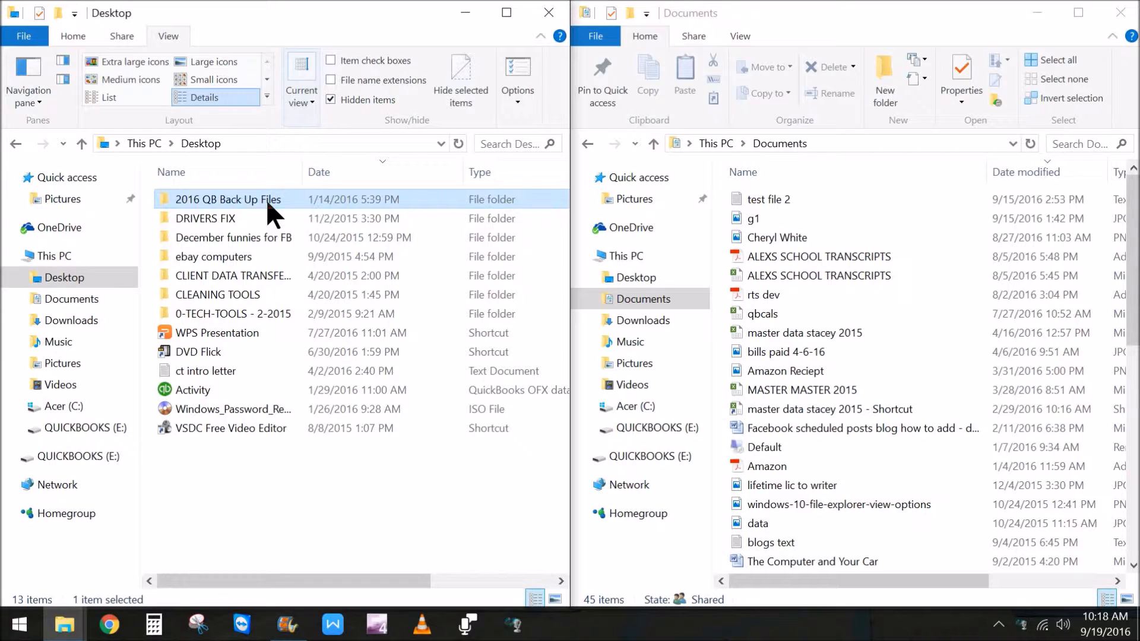
{"action": "left_click", "coordinate": [237, 218], "text": "ctrl"}
{"action": "left_click", "coordinate": [241, 239], "text": "ctrl"}
{"action": "left_click", "coordinate": [239, 257], "text": "ctrl"}
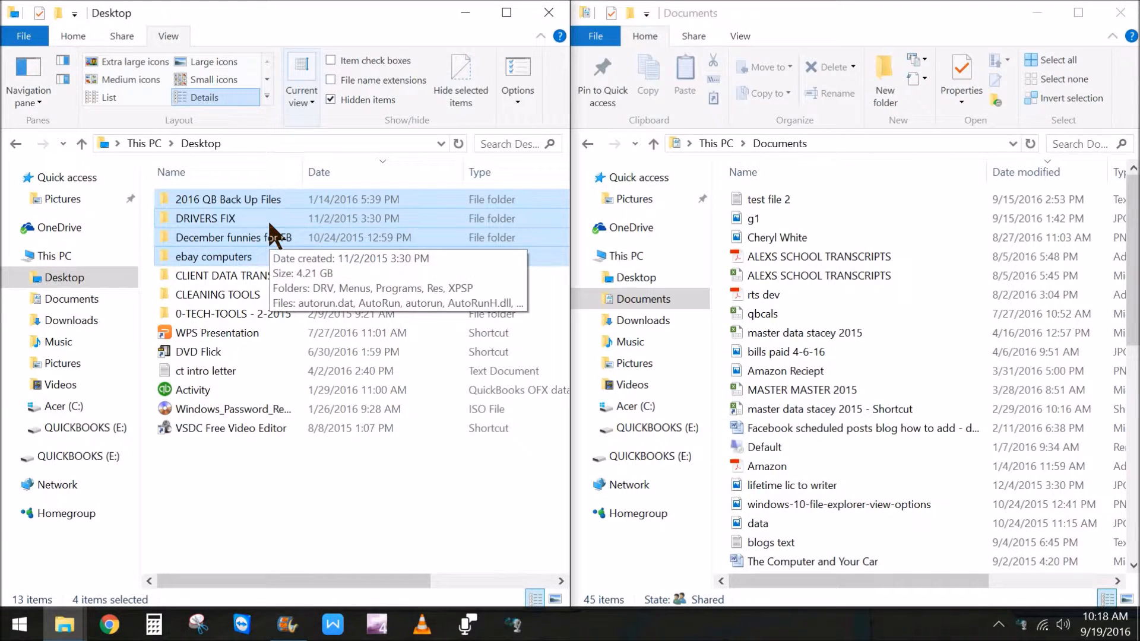
{"action": "left_click_drag", "start_coordinate": [270, 225], "coordinate": [642, 247]}
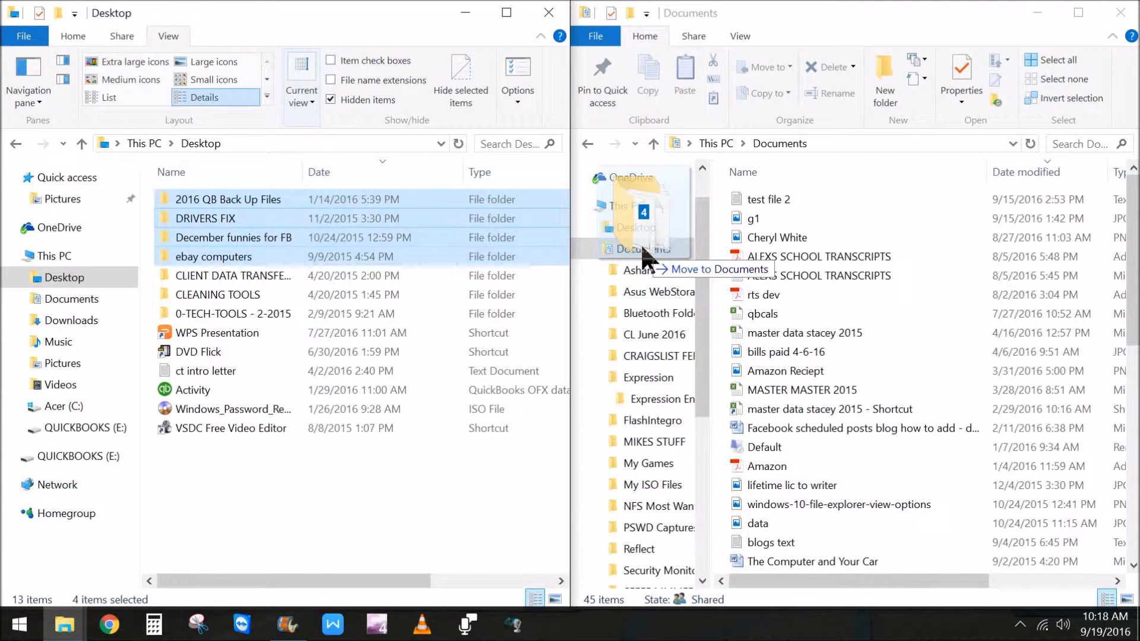
{"action": "left_click_drag", "start_coordinate": [642, 247], "coordinate": [641, 247]}
{"action": "left_click_drag", "start_coordinate": [642, 247], "coordinate": [641, 247]}
{"action": "left_click_drag", "start_coordinate": [641, 247], "coordinate": [643, 251]}
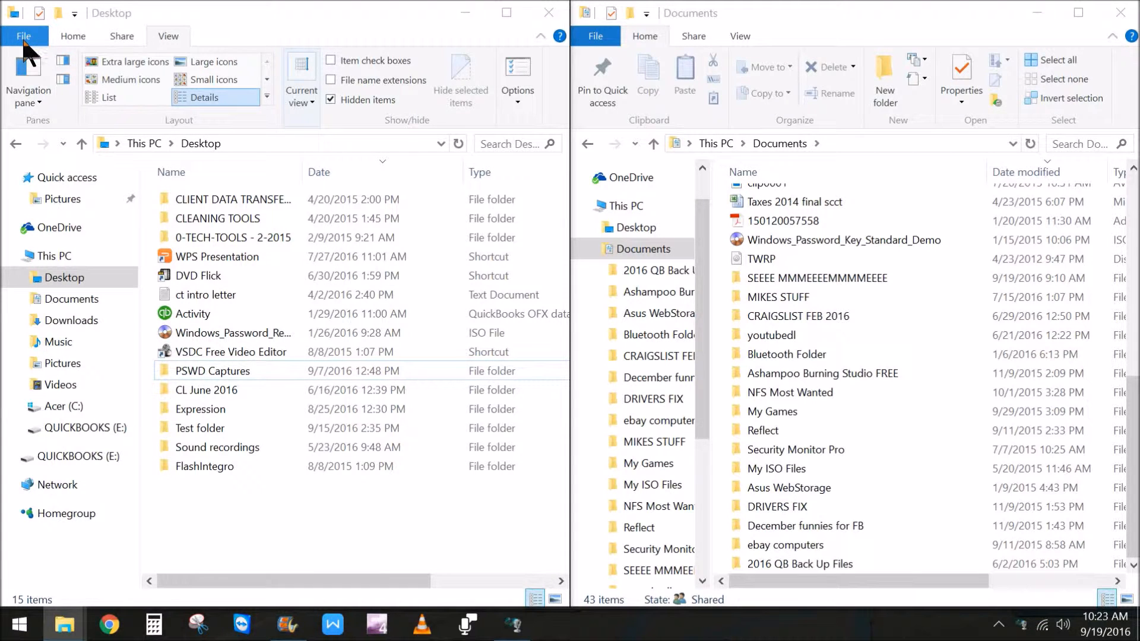
Move the CLIENT DATA TRANSFERS, 0-TECH-TOOLS - 2-2015, PSWD Captures, Expression, Sound recordings and FlashIntegro folders together from Desktop to Documents
{"action": "left_click", "coordinate": [218, 201]}
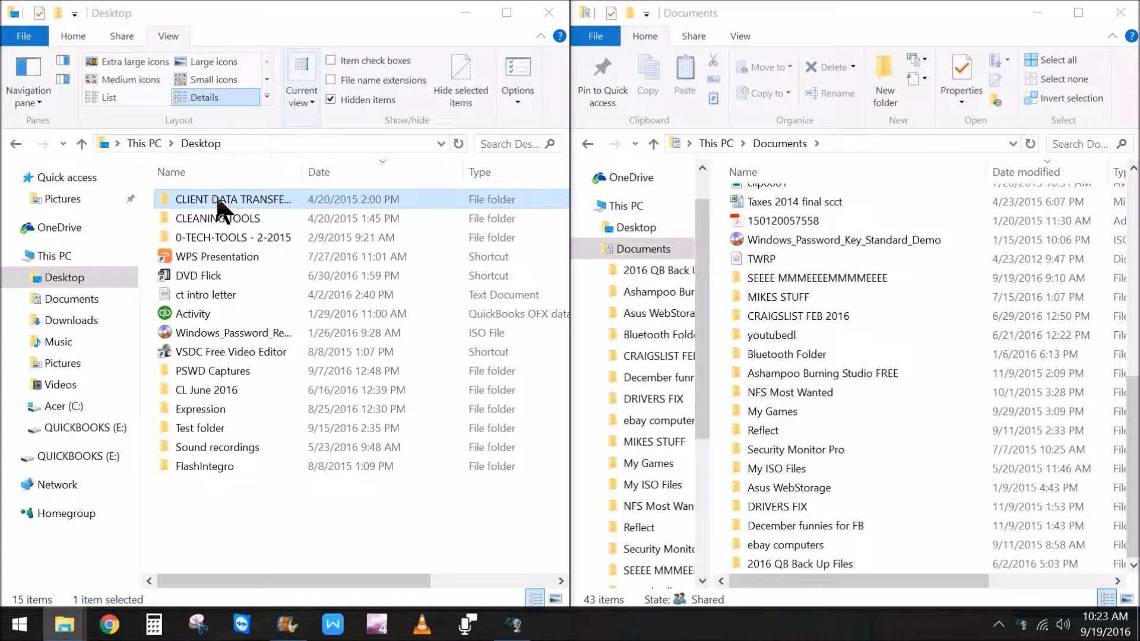
{"action": "left_click", "coordinate": [192, 239], "text": "ctrl"}
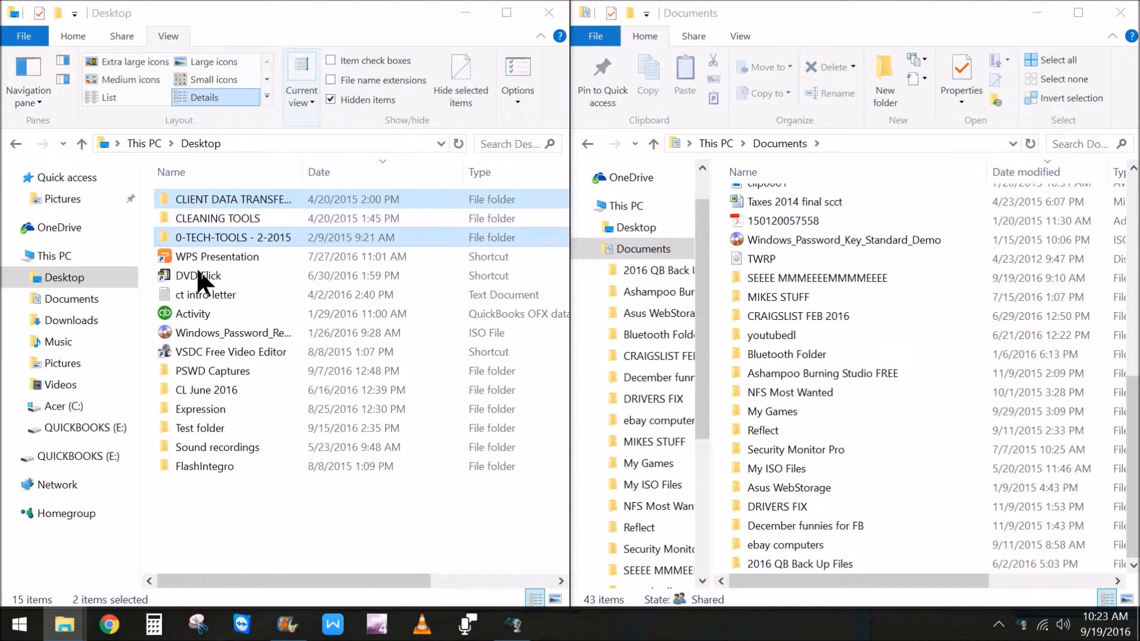
{"action": "left_click", "coordinate": [215, 373], "text": "ctrl"}
{"action": "left_click", "coordinate": [211, 409], "text": "ctrl"}
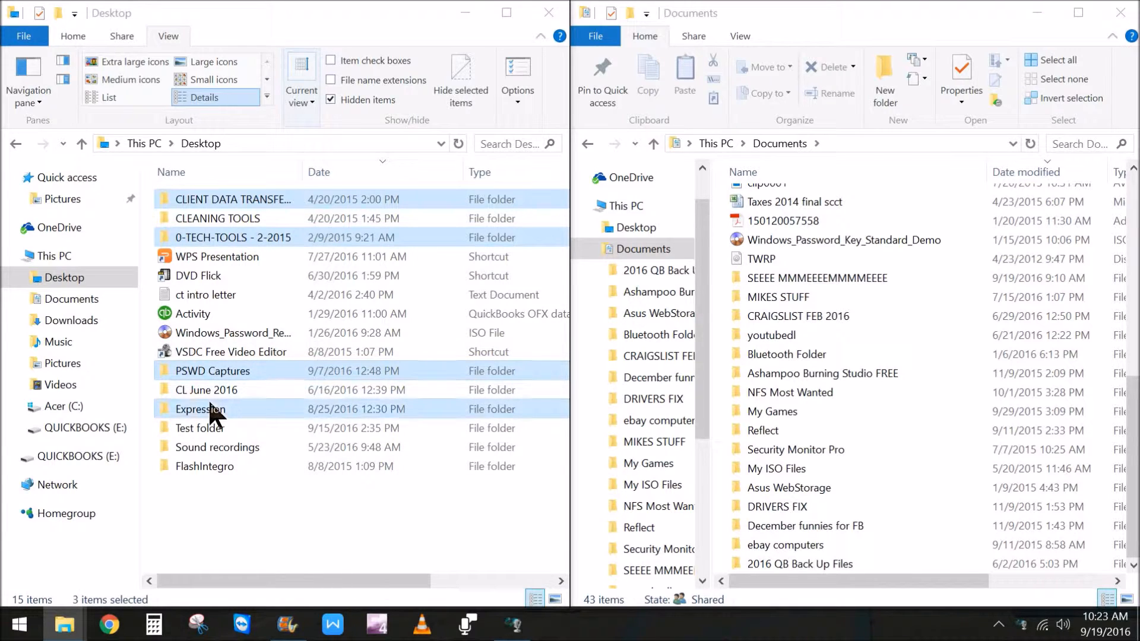
{"action": "left_click", "coordinate": [202, 451], "text": "ctrl"}
{"action": "left_click", "coordinate": [206, 467], "text": "ctrl"}
{"action": "left_click", "coordinate": [205, 467], "text": "ctrl"}
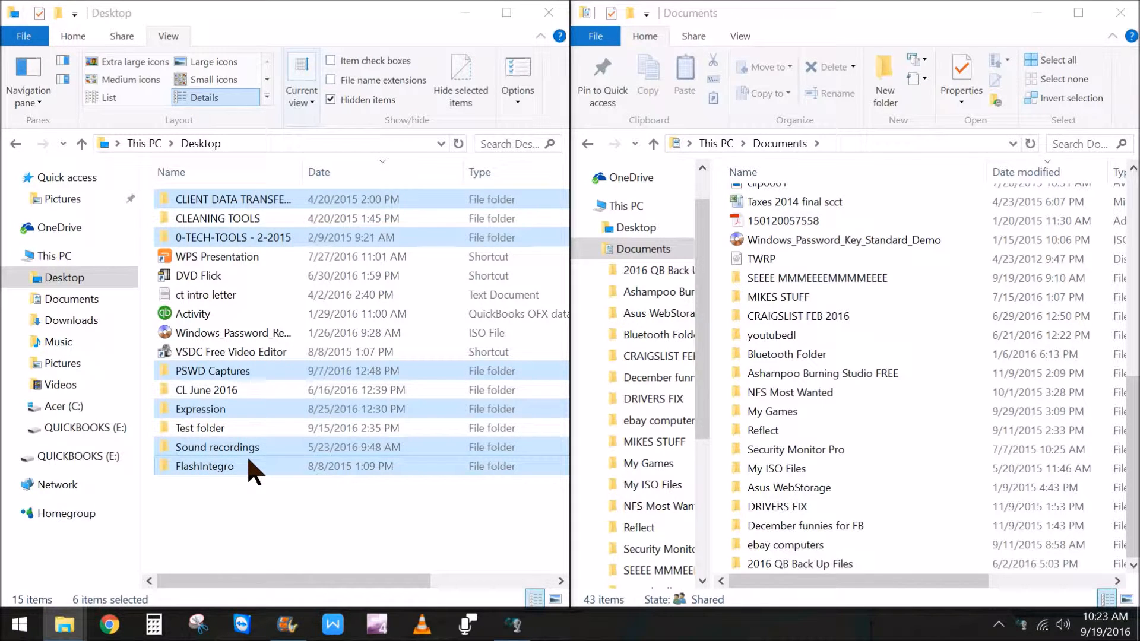
{"action": "left_click_drag", "start_coordinate": [247, 455], "coordinate": [649, 254]}
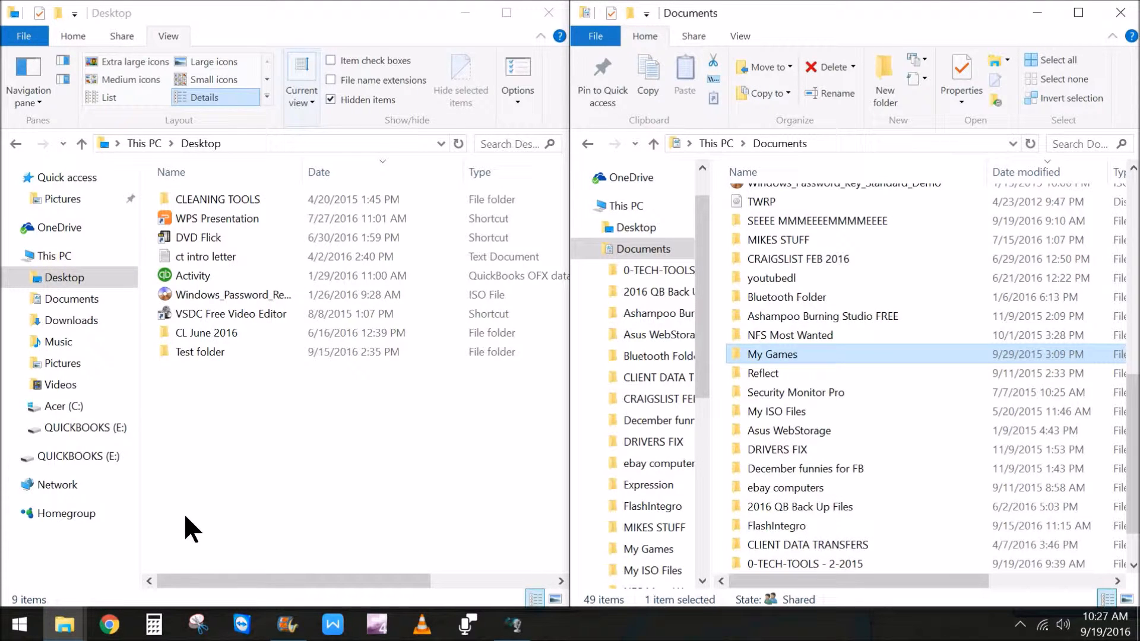
Move the CL June 2016 folder and Test folder together from Desktop to Documents
{"action": "left_click", "coordinate": [202, 333]}
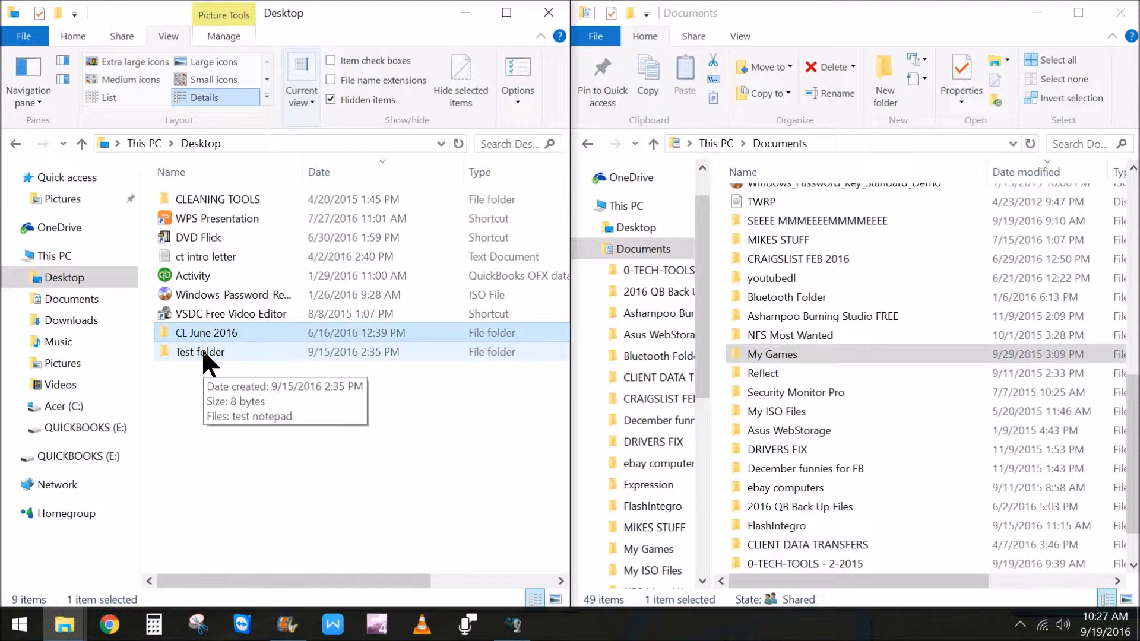
{"action": "left_click", "coordinate": [201, 350], "text": "ctrl"}
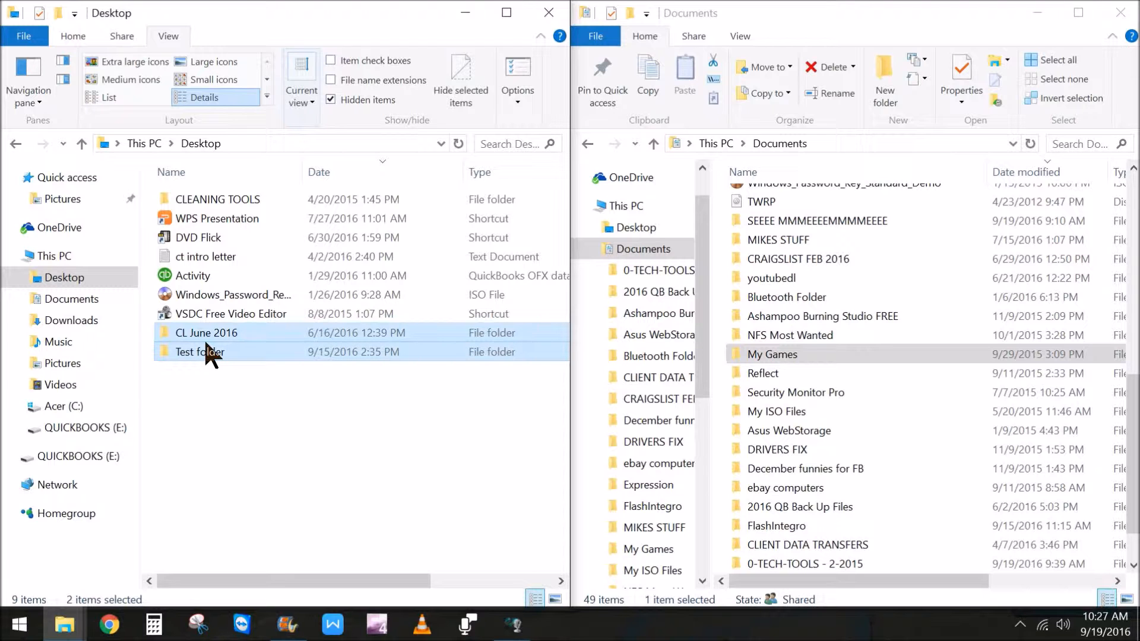
{"action": "left_click_drag", "start_coordinate": [209, 355], "coordinate": [648, 254]}
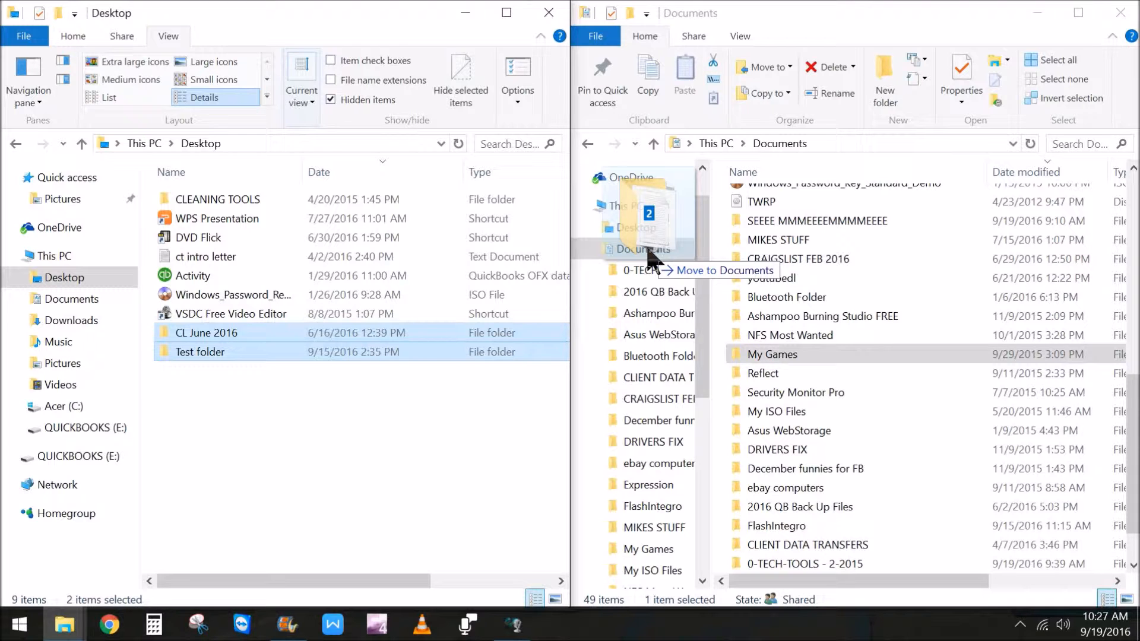
{"action": "left_click_drag", "start_coordinate": [648, 257], "coordinate": [648, 254]}
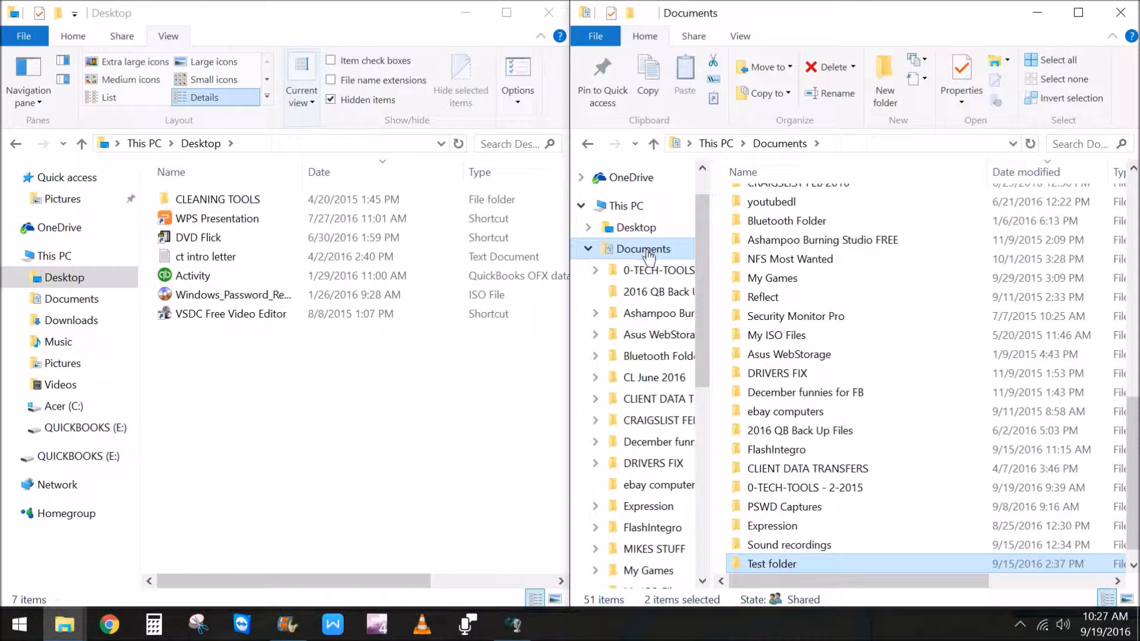
{"action": "left_click", "coordinate": [328, 475]}
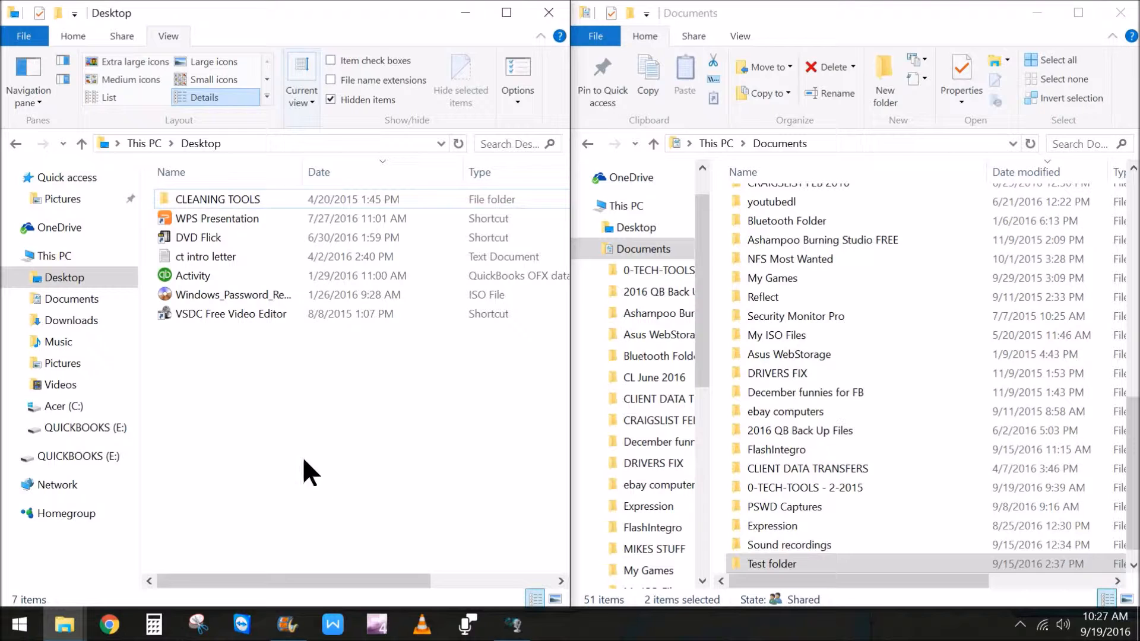
Move the CLEANING TOOLS folder and the ct intro letter text document together from Desktop to Documents
{"action": "left_click", "coordinate": [232, 202]}
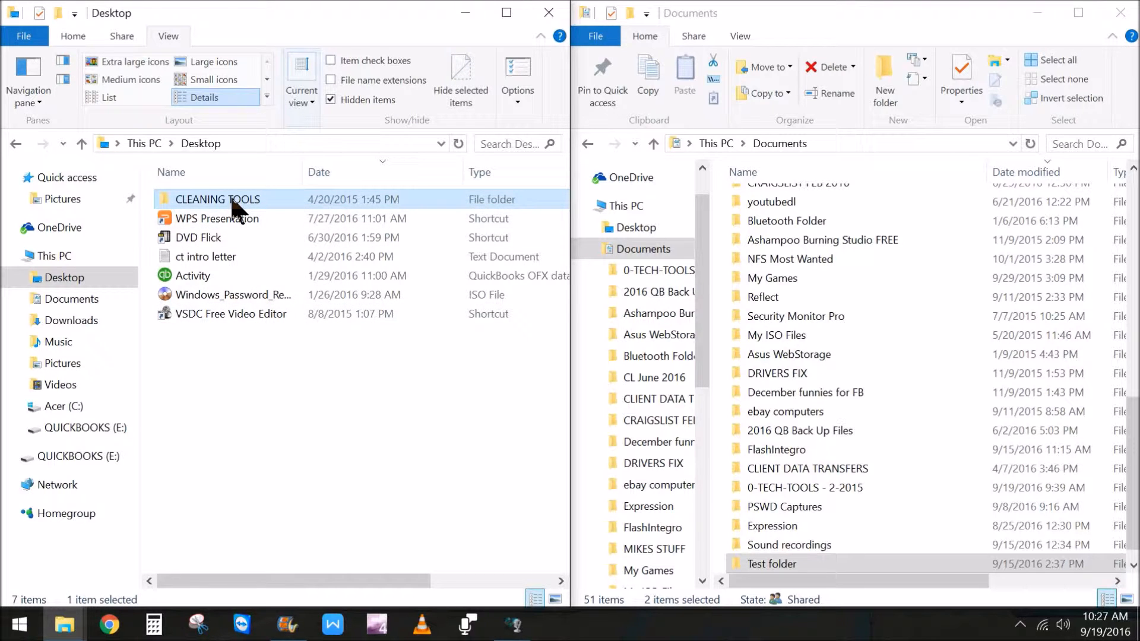
{"action": "left_click", "coordinate": [207, 255], "text": "ctrl"}
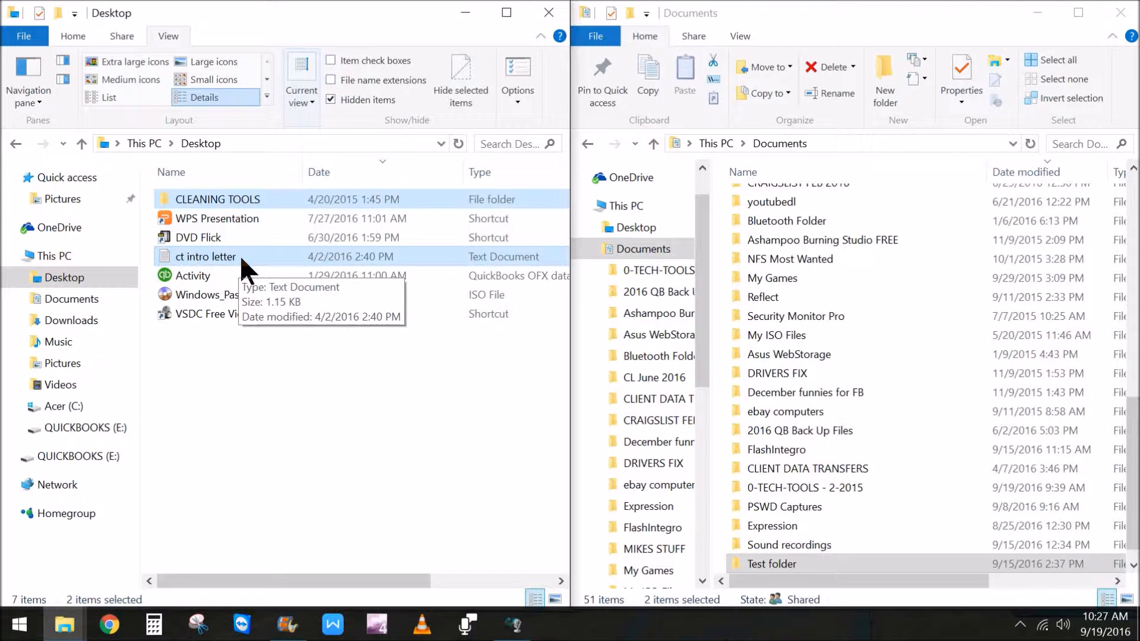
{"action": "left_click_drag", "start_coordinate": [240, 254], "coordinate": [653, 253]}
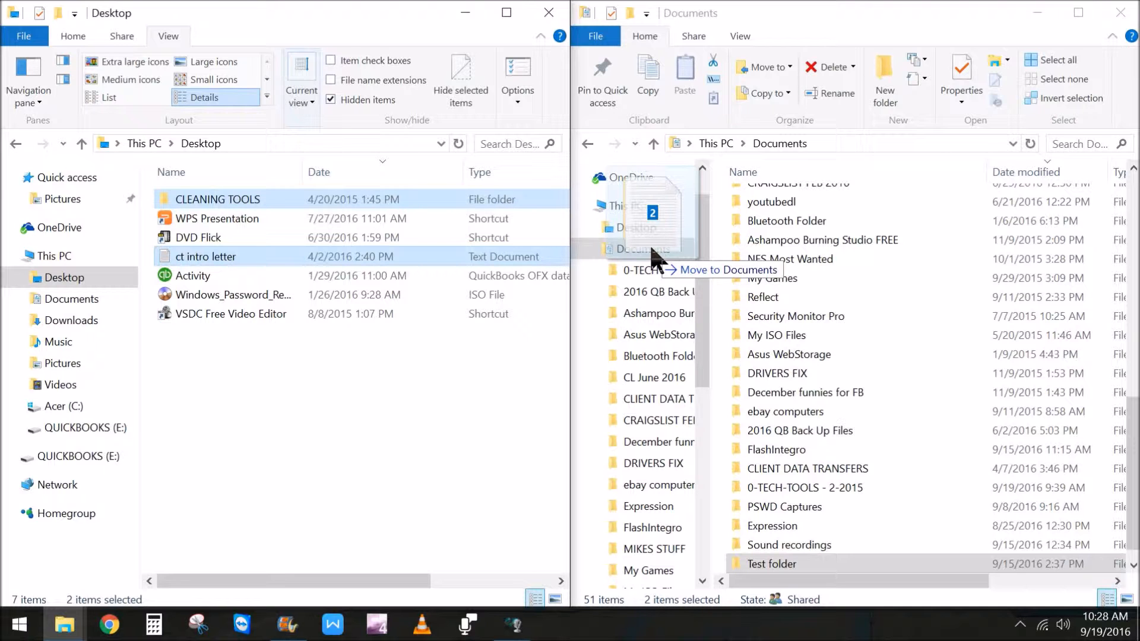
{"action": "left_click_drag", "start_coordinate": [650, 250], "coordinate": [651, 250]}
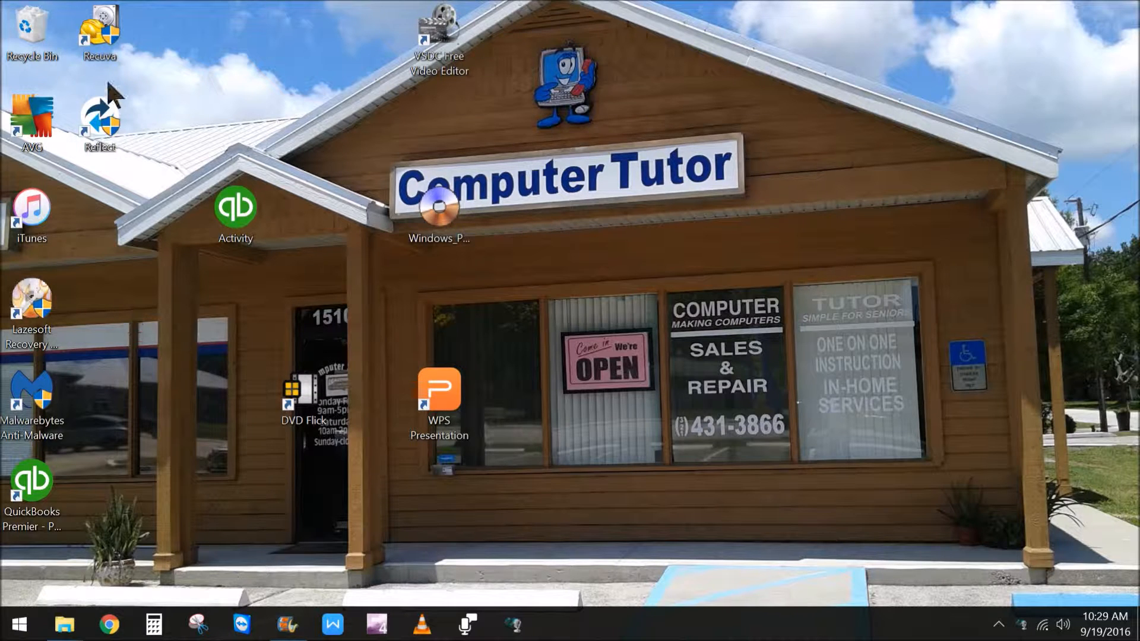
Turn on automatic arrangement of the remaining desktop icons
{"action": "right_click", "coordinate": [188, 84]}
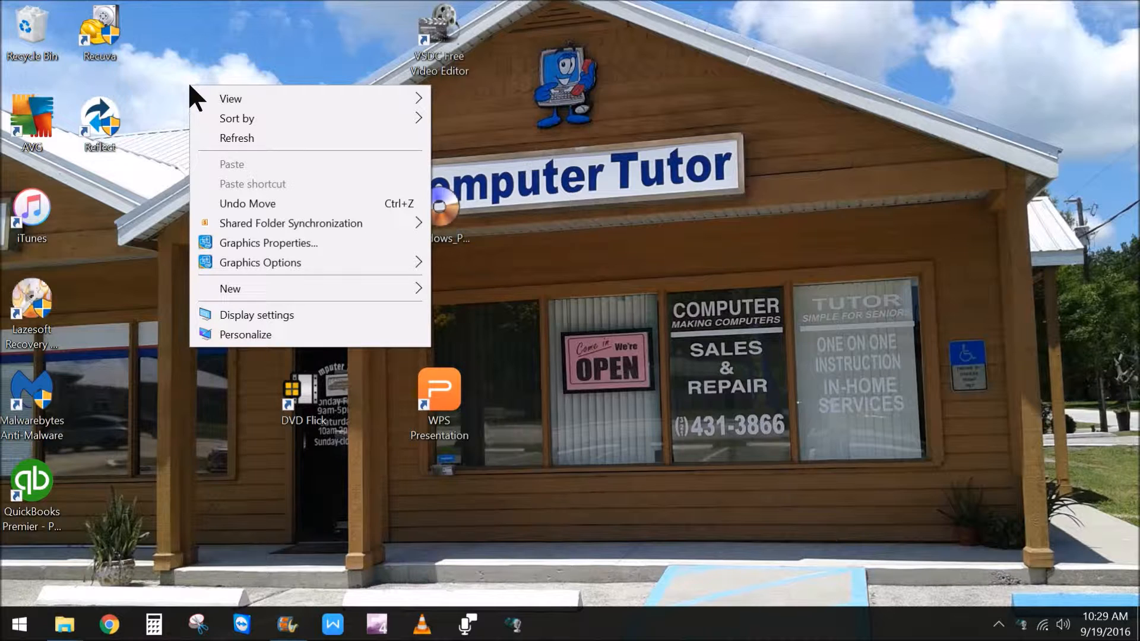
{"action": "mouse_move", "coordinate": [214, 97]}
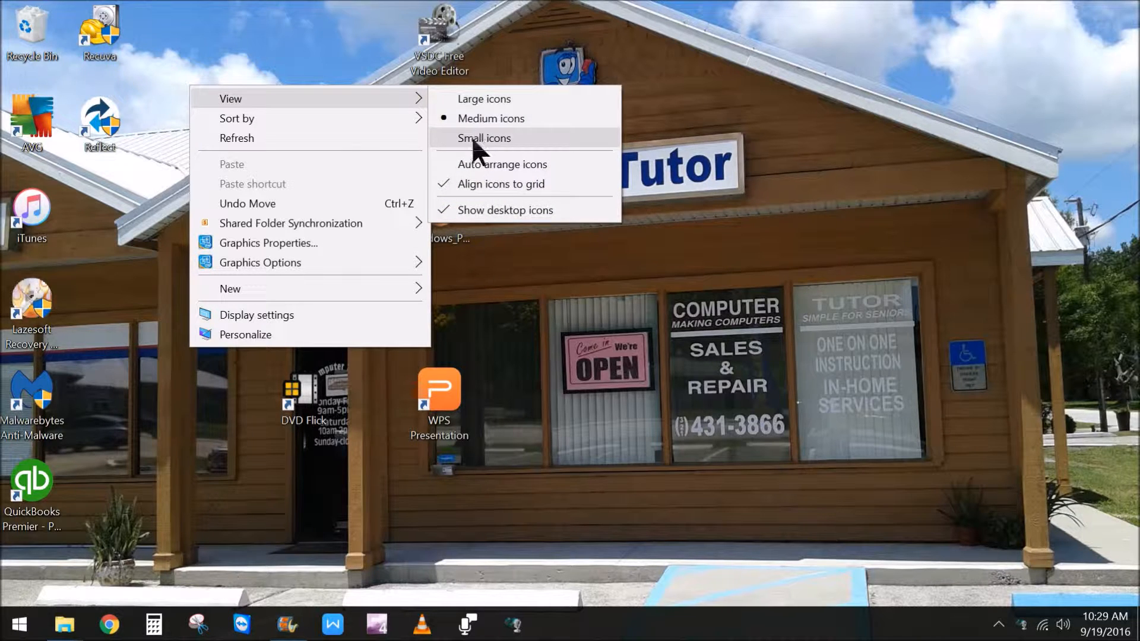
{"action": "left_click", "coordinate": [514, 165]}
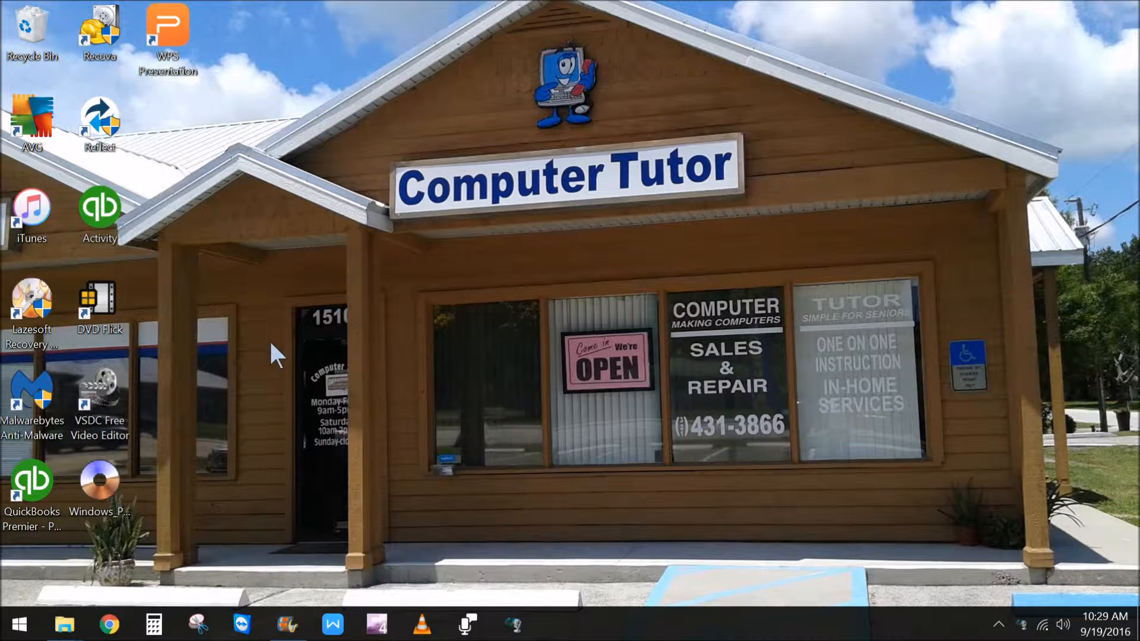